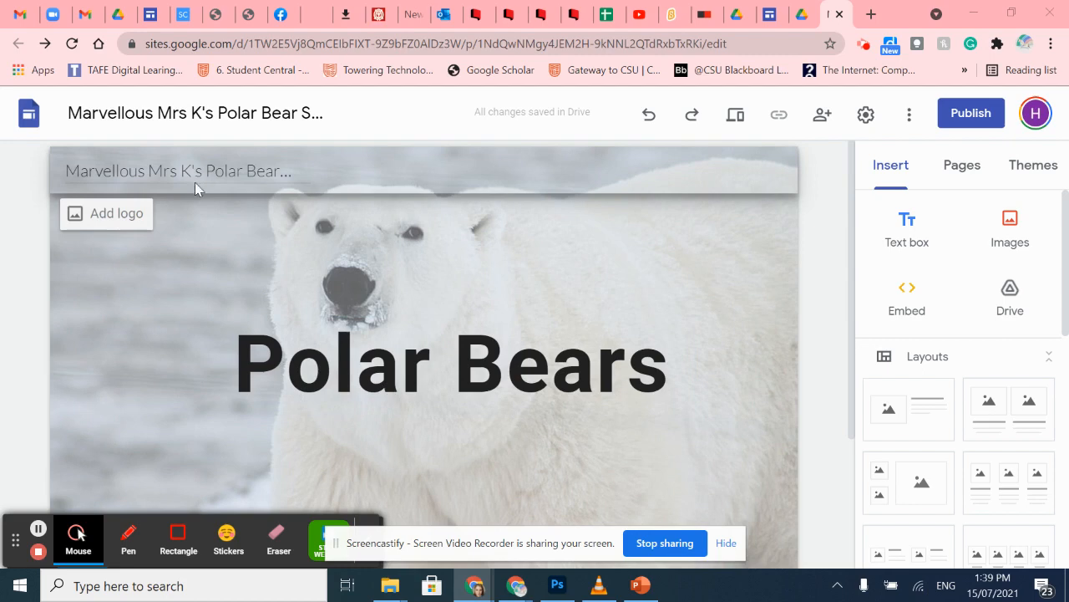
# Insert a text box below the Polar Bears header image.
pyautogui.scroll(-3, 341, 213)
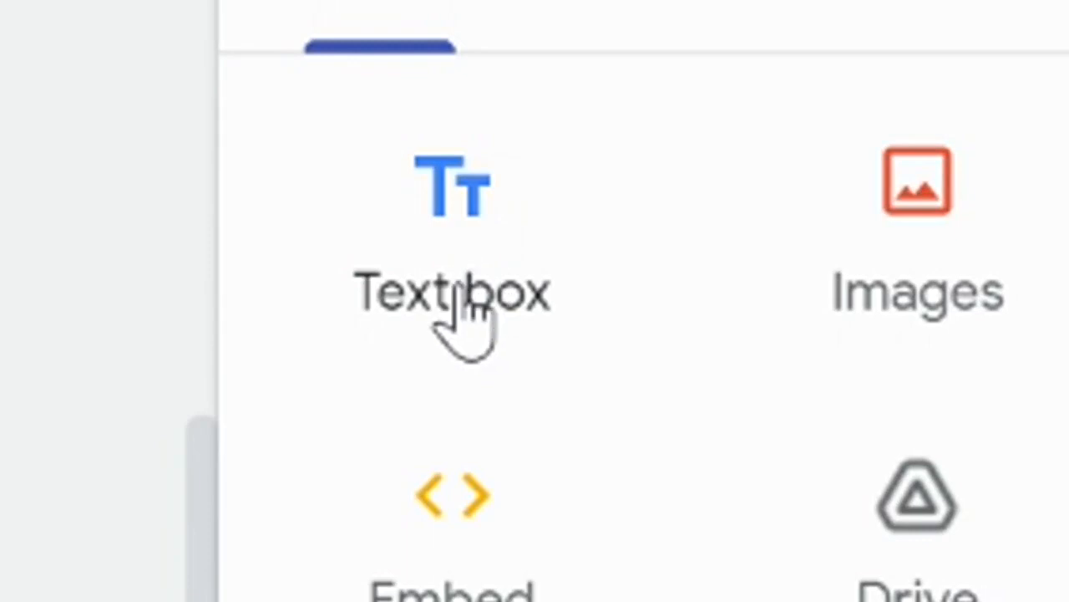
pyautogui.click(470, 255)
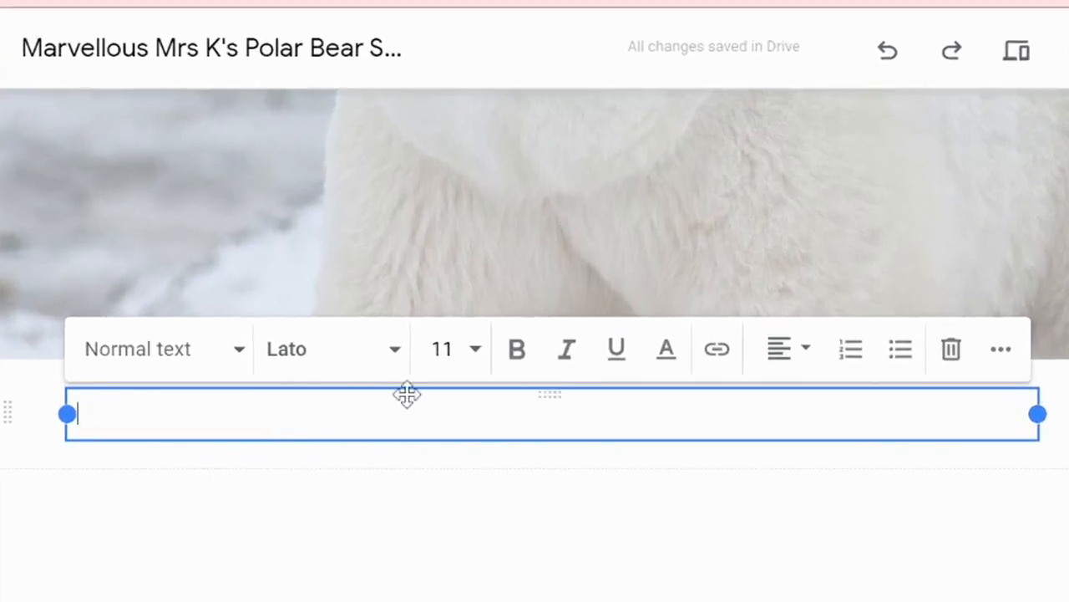
pyautogui.click(238, 355)
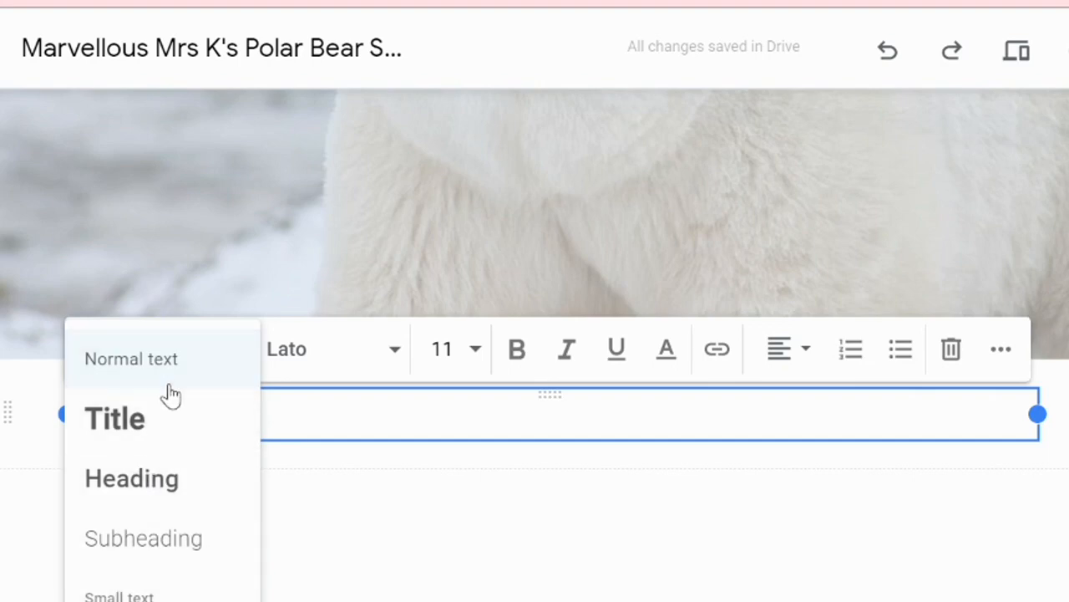
pyautogui.click(297, 405)
# Set the new text box's font to Comic Sans MS at size 18.
pyautogui.click(393, 351)
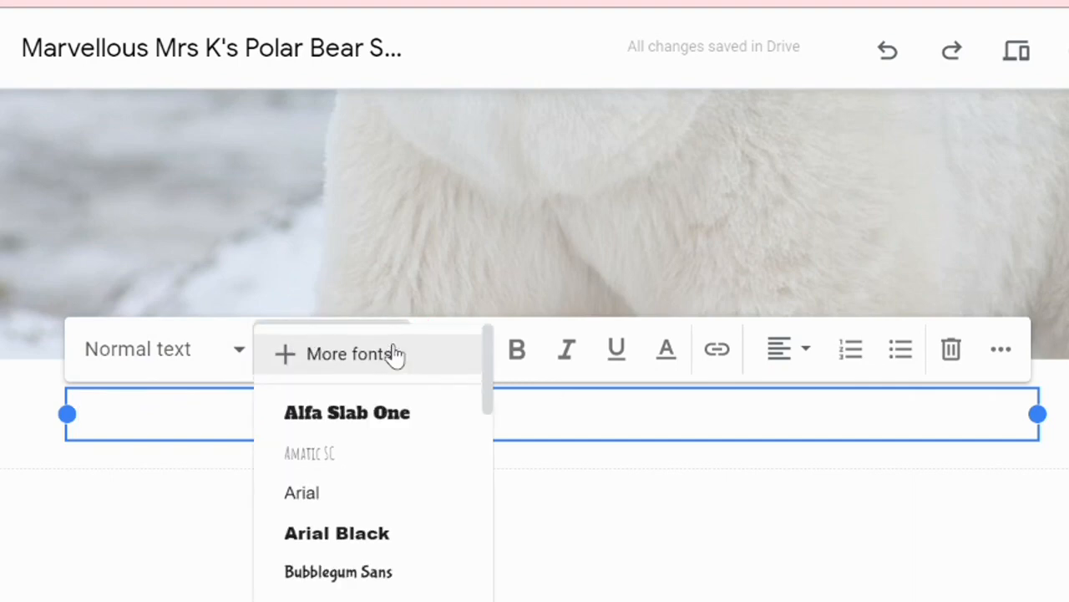
pyautogui.scroll(-3, 375, 505)
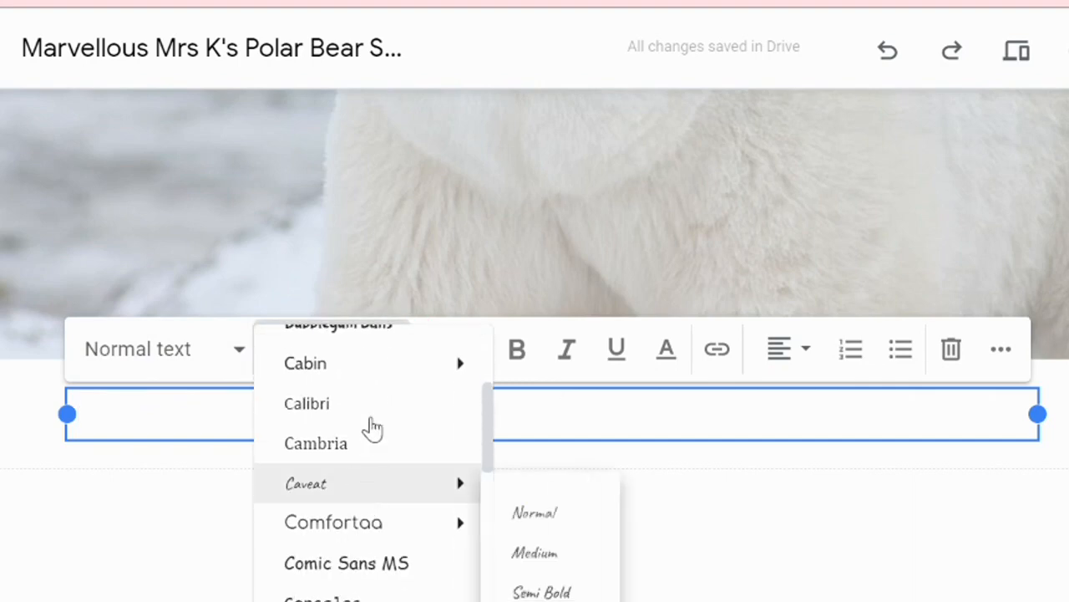
pyautogui.click(370, 572)
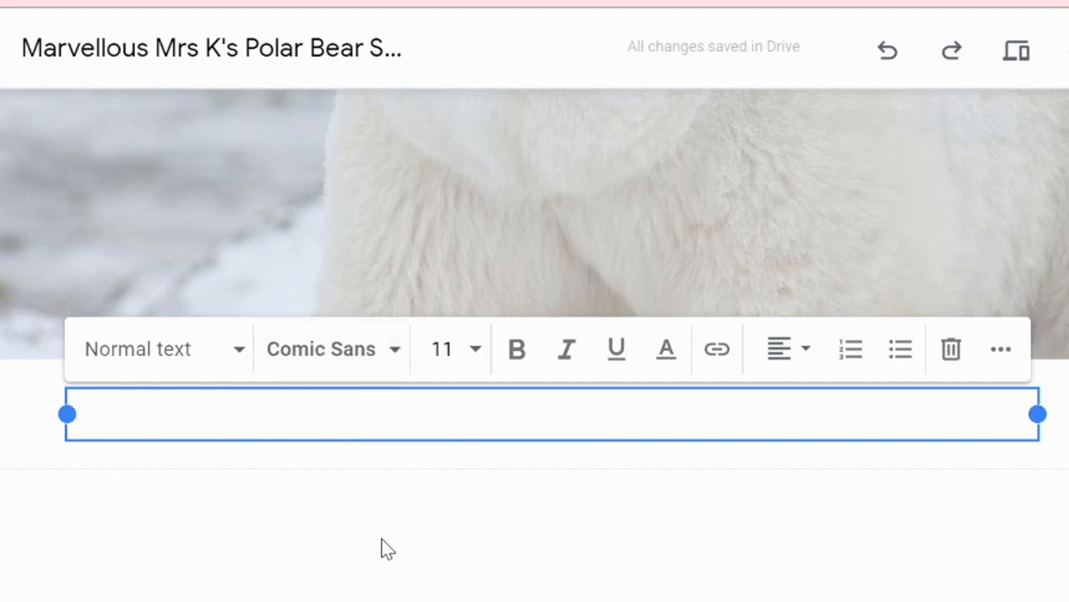
pyautogui.click(475, 350)
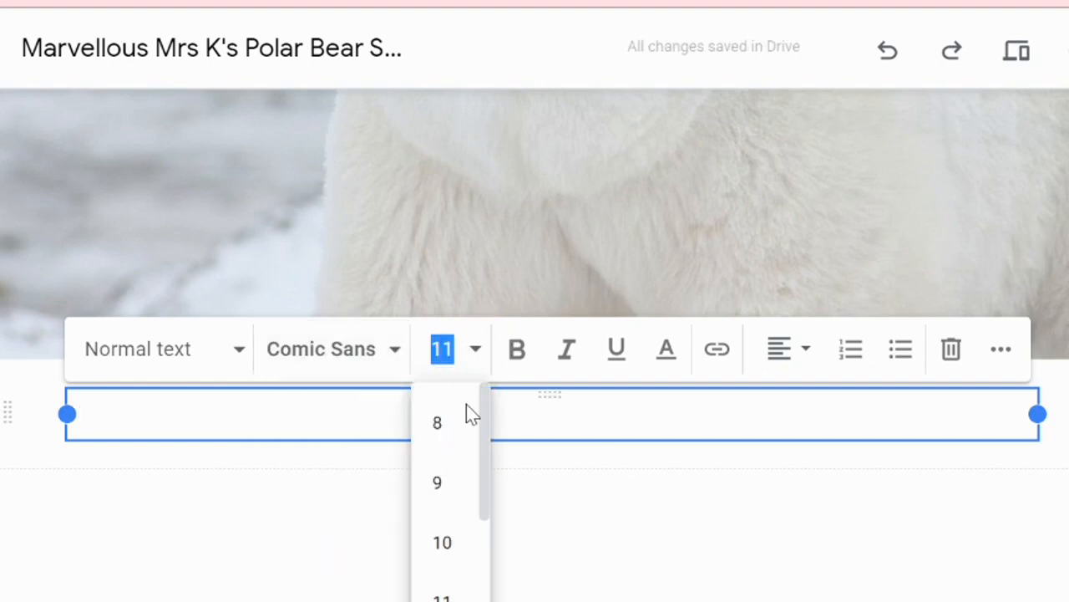
pyautogui.scroll(-3, 454, 535)
pyautogui.click(454, 538)
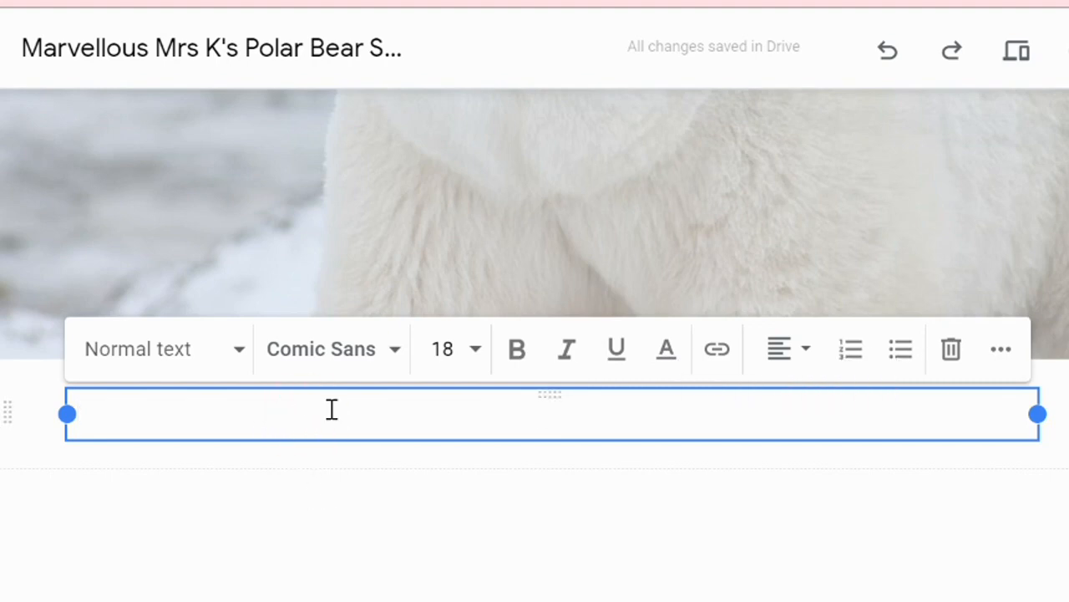
# Enter "This is my Polar Bear site." in the text box.
pyautogui.write('This is my ')
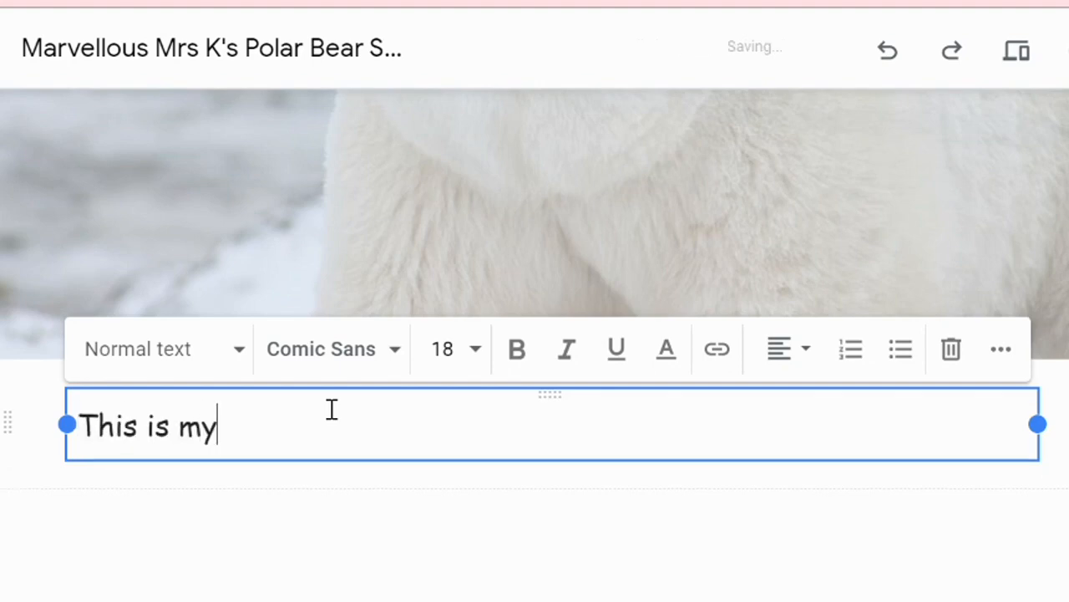
pyautogui.write('Polar Be')
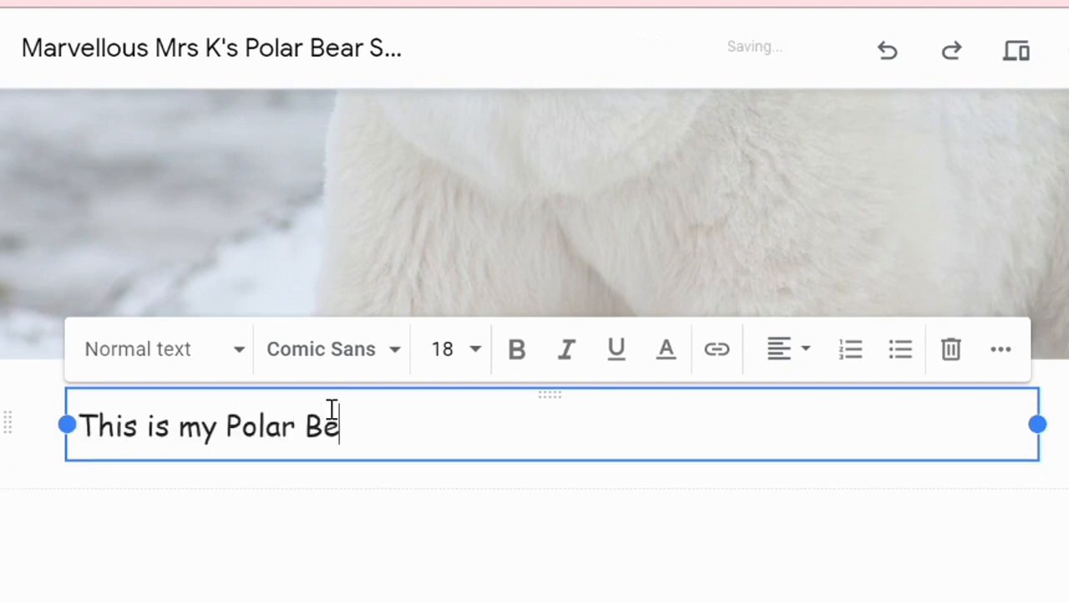
pyautogui.write('ar site.')
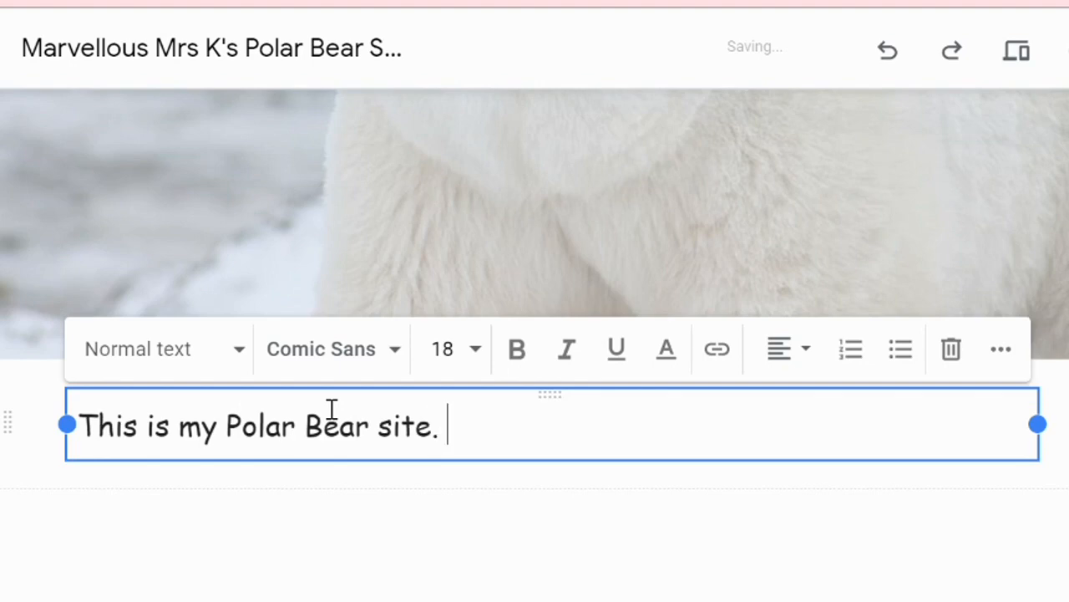
pyautogui.click(533, 541)
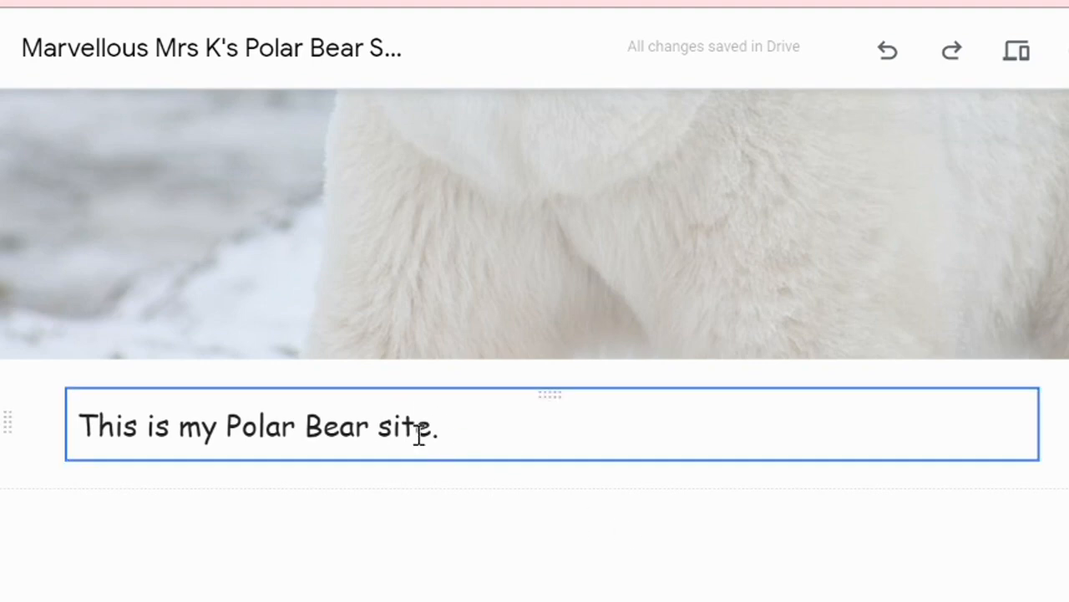
# Make the whole sentence "This is my Polar Bear site." bold and set its size to 24.
pyautogui.click(465, 453)
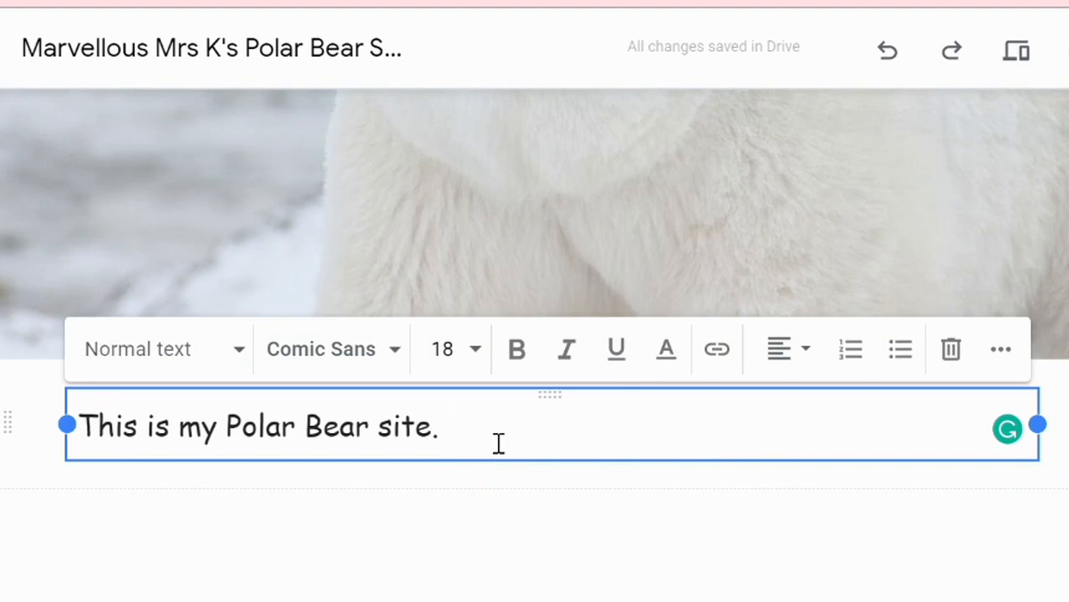
pyautogui.moveTo(493, 439); pyautogui.dragTo(58, 442)
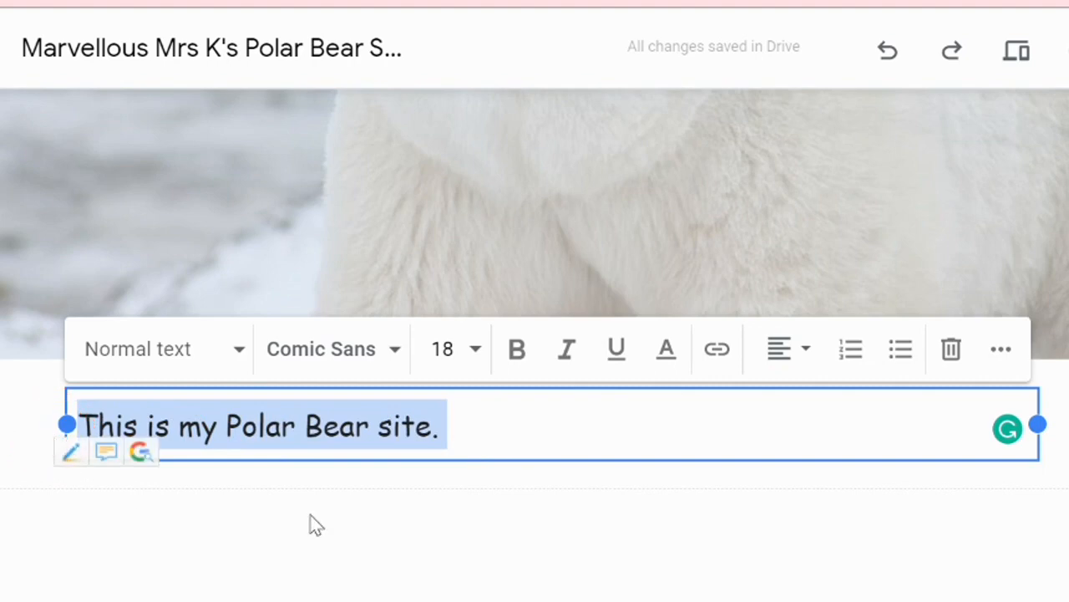
pyautogui.click(518, 349)
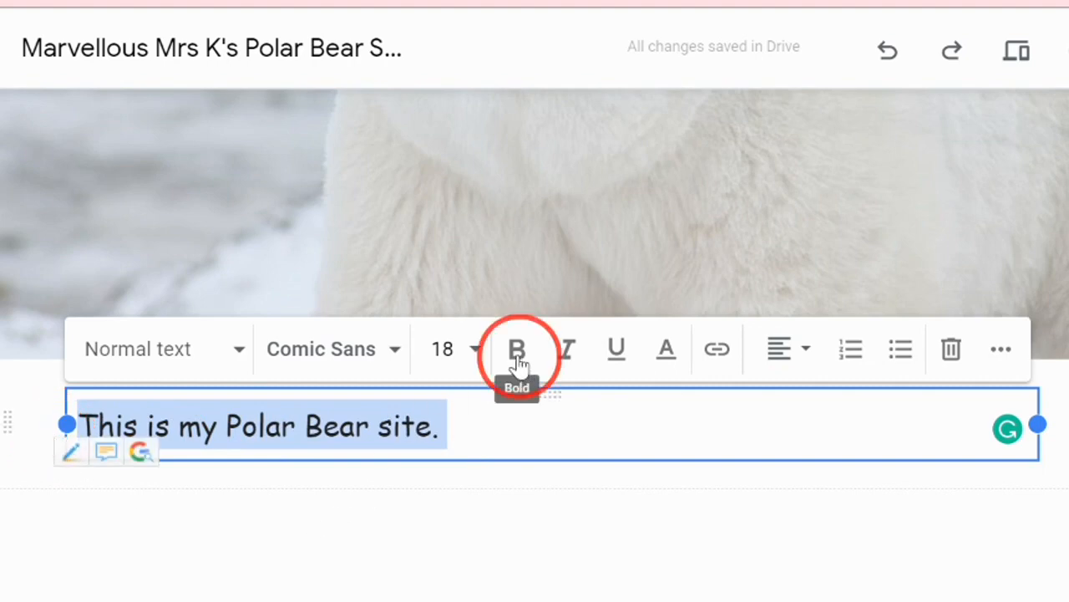
pyautogui.click(473, 367)
pyautogui.scroll(-3, 461, 534)
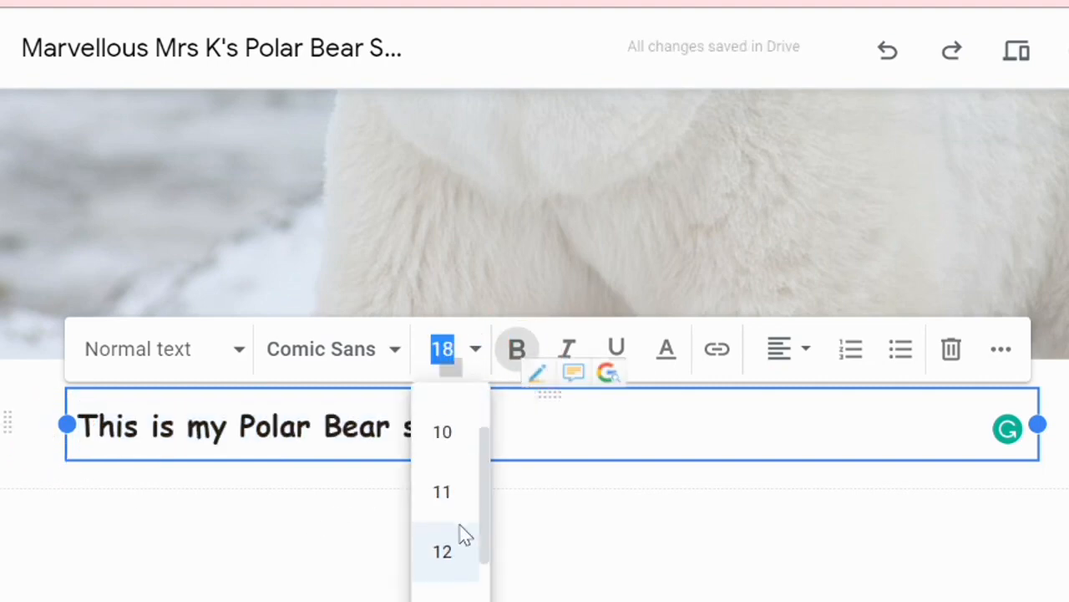
pyautogui.click(441, 589)
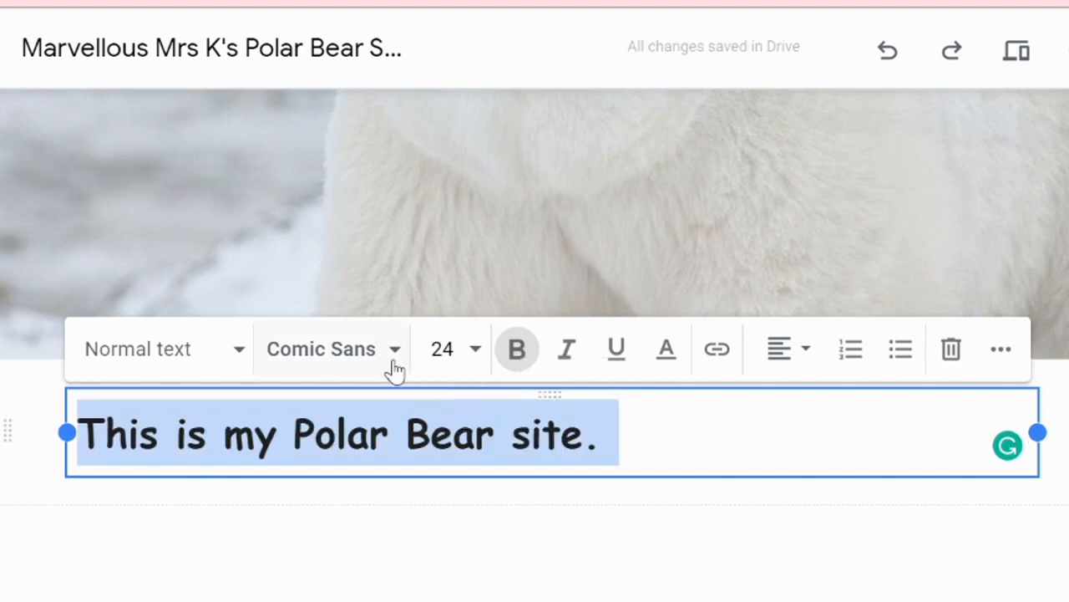
# Try purple and black as the text colour of the Polar Bear sentence.
pyautogui.click(675, 360)
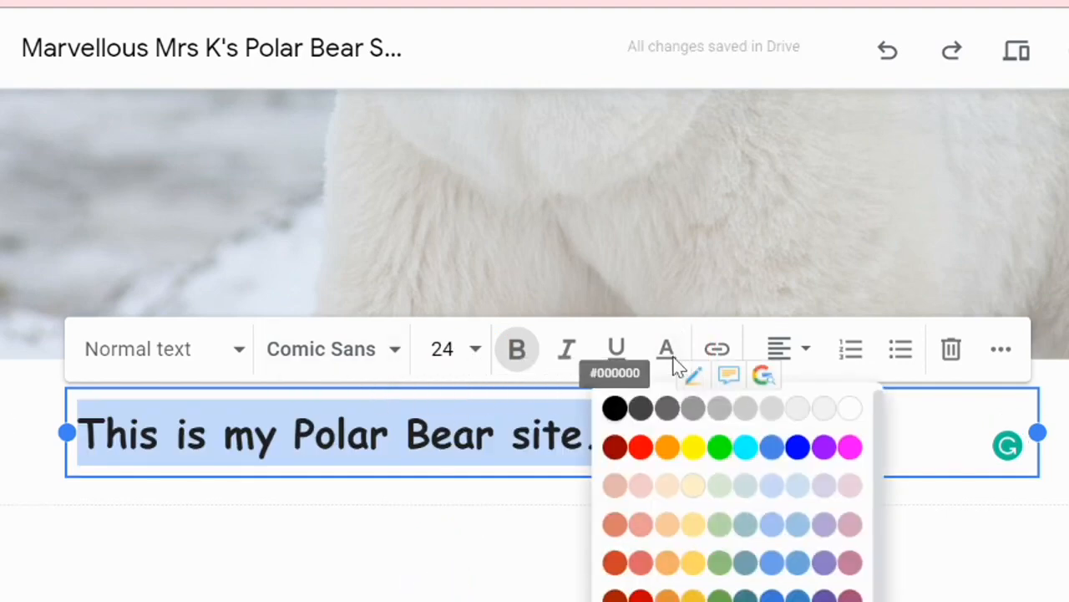
pyautogui.click(824, 448)
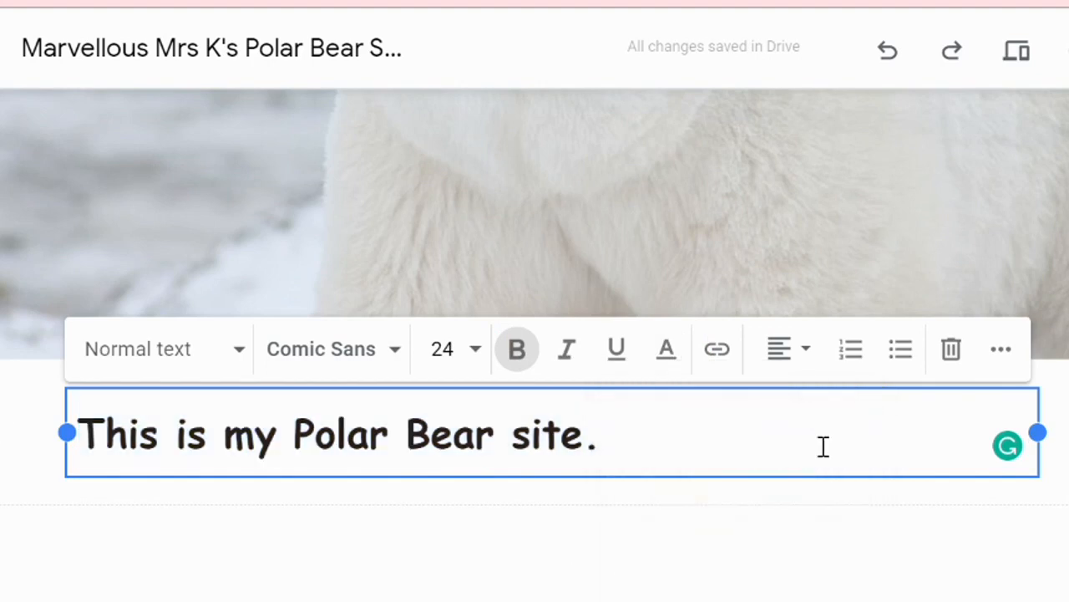
pyautogui.click(666, 351)
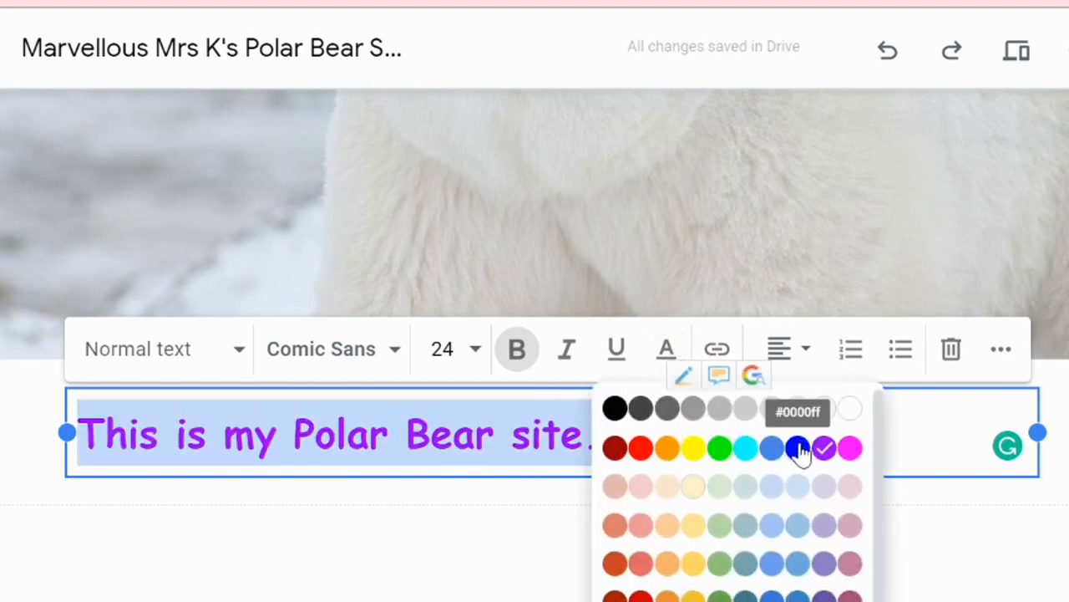
pyautogui.click(615, 408)
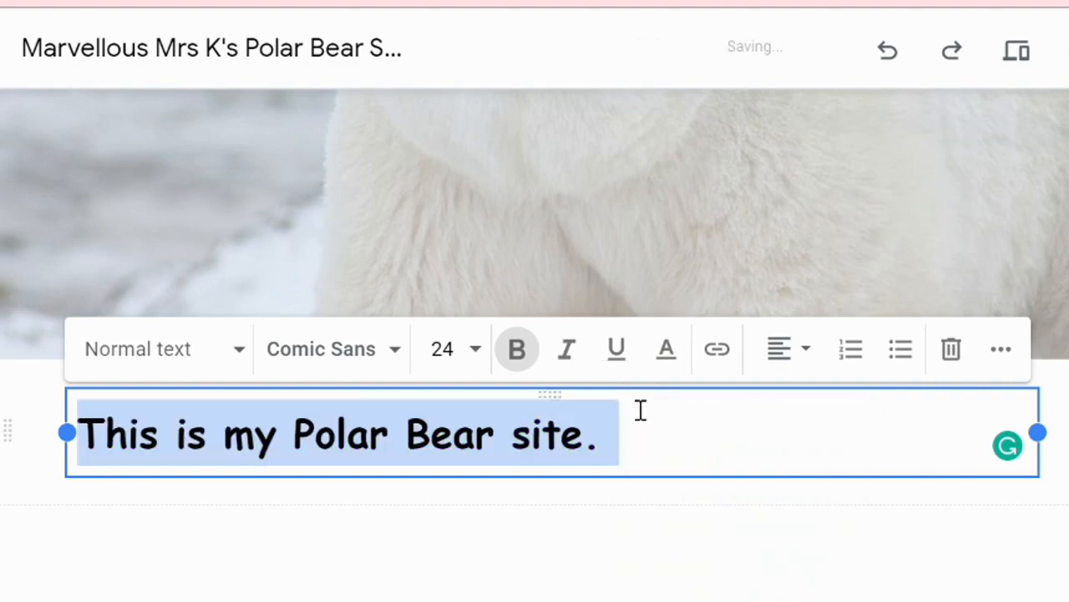
# Colour the Polar Bear sentence blue (#0000ff) and centre it in its text box.
pyautogui.click(667, 357)
pyautogui.click(796, 449)
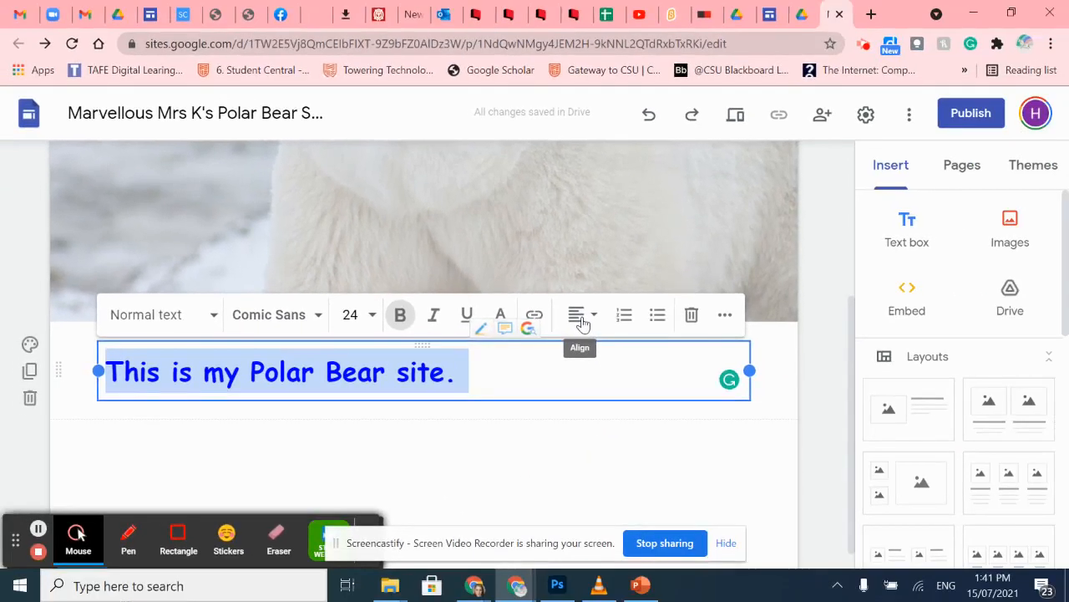
pyautogui.click(783, 349)
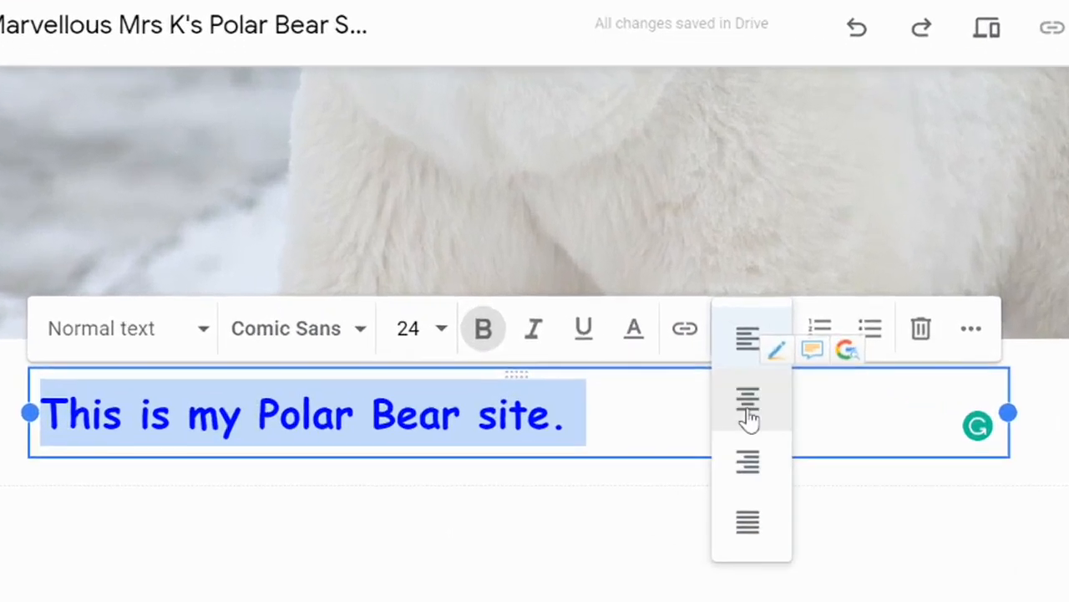
pyautogui.click(576, 365)
pyautogui.click(632, 560)
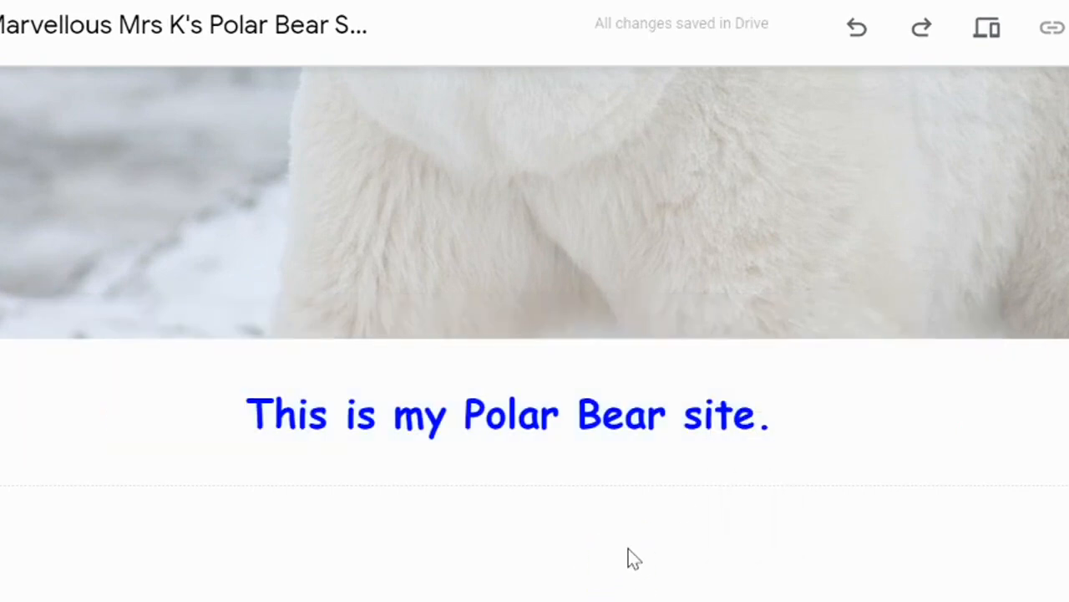
# Try moving the blue sentence's text box to another spot on the page.
pyautogui.scroll(-1, 661, 525)
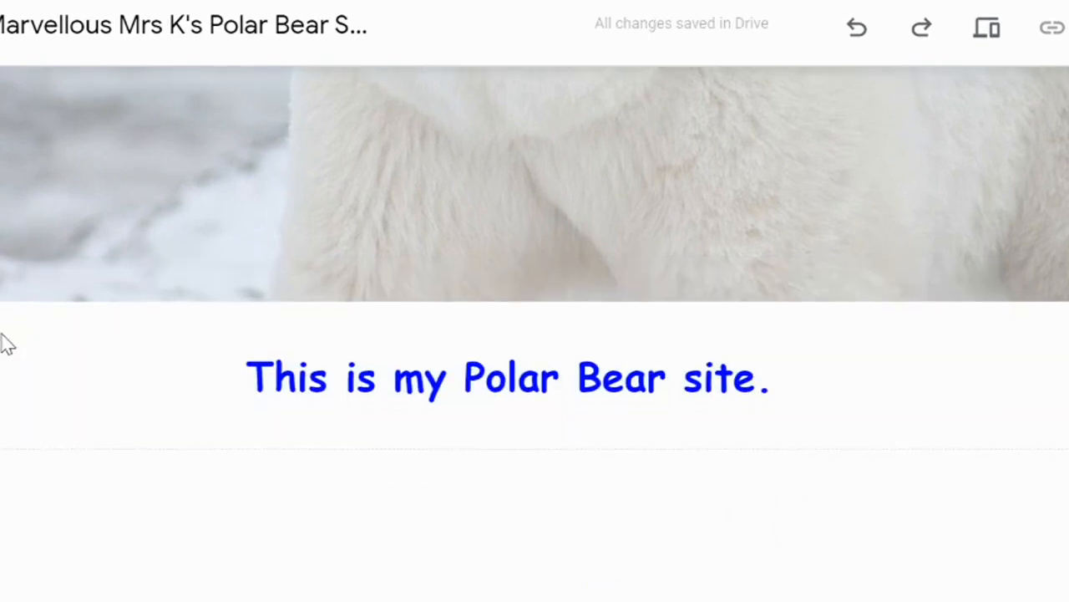
pyautogui.click(101, 333)
pyautogui.moveTo(109, 334); pyautogui.dragTo(142, 355)
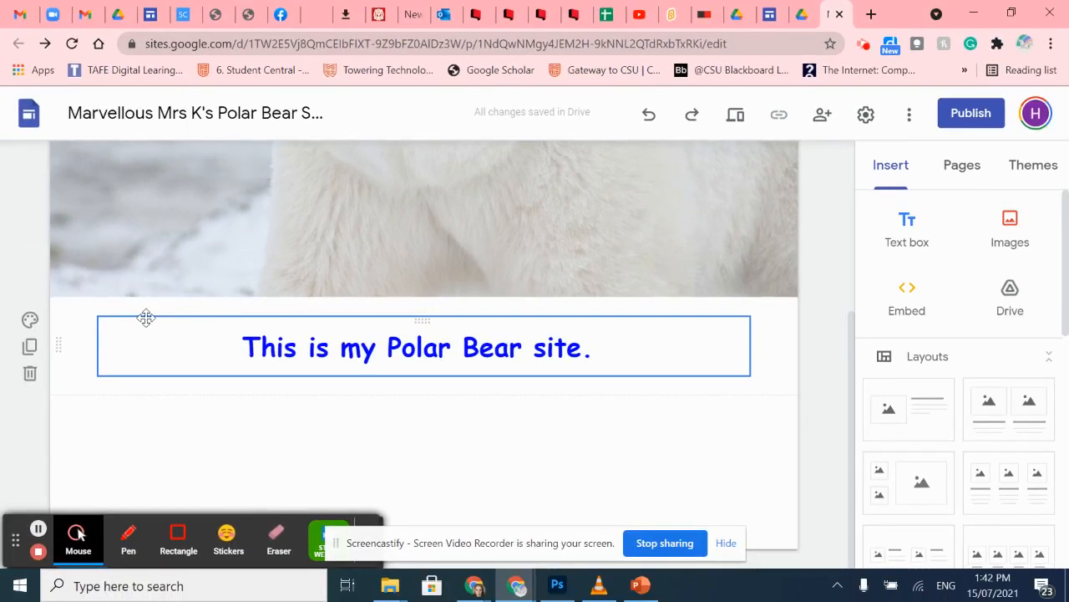
pyautogui.moveTo(145, 317); pyautogui.dragTo(240, 454)
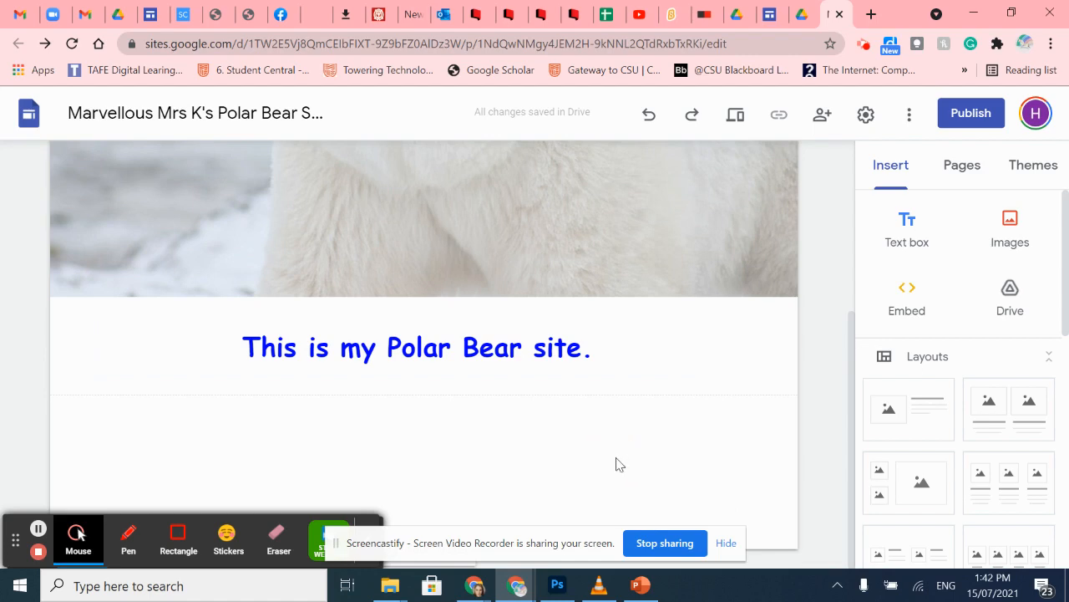
# Add a second text box below the blue sentence, giving the author's name and ending "and this is my site on Polar Bears.".
pyautogui.click(907, 234)
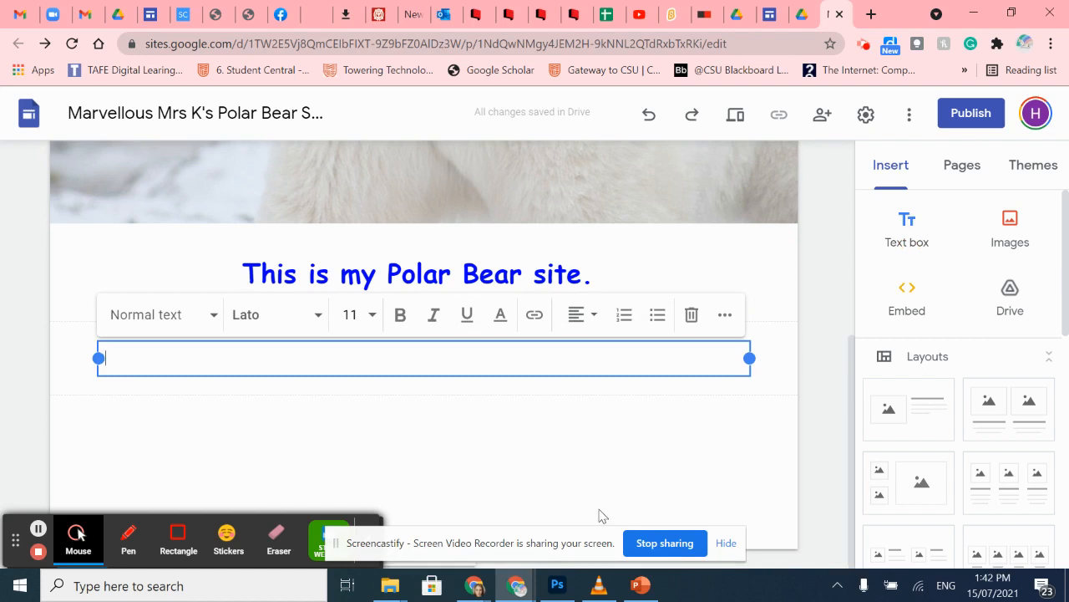
pyautogui.write('My')
pyautogui.write('t')
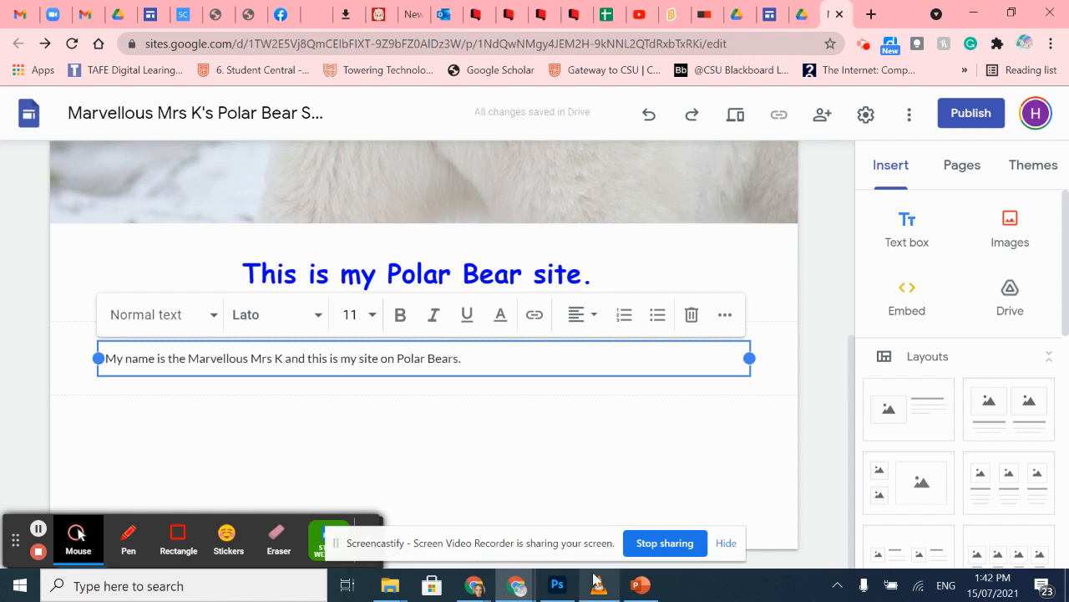
pyautogui.click(431, 435)
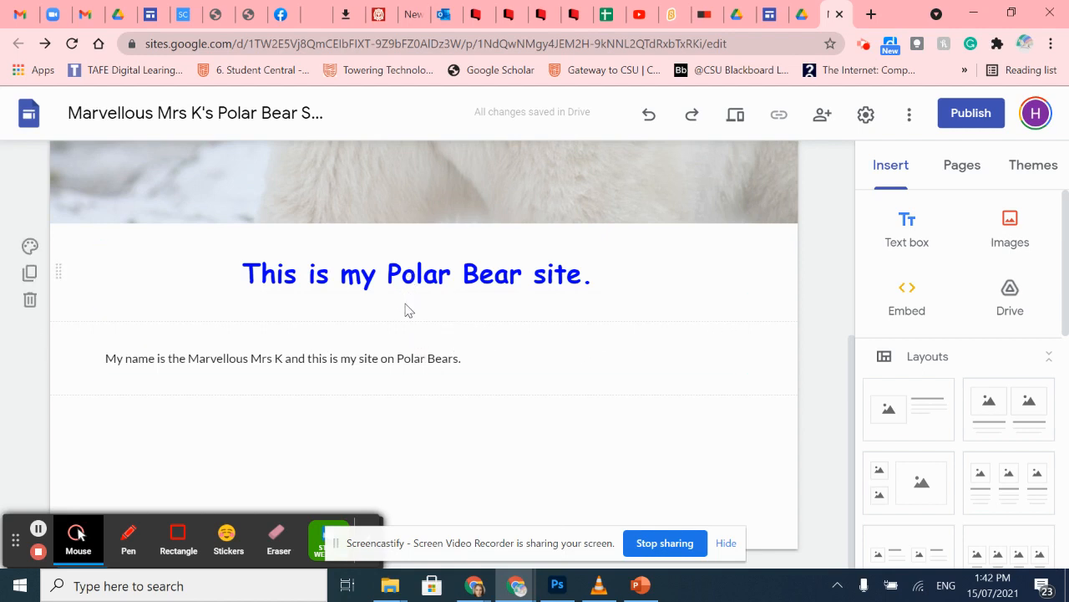
# Move the introduction text box into the same row as the blue sentence, on its right side.
pyautogui.click(281, 342)
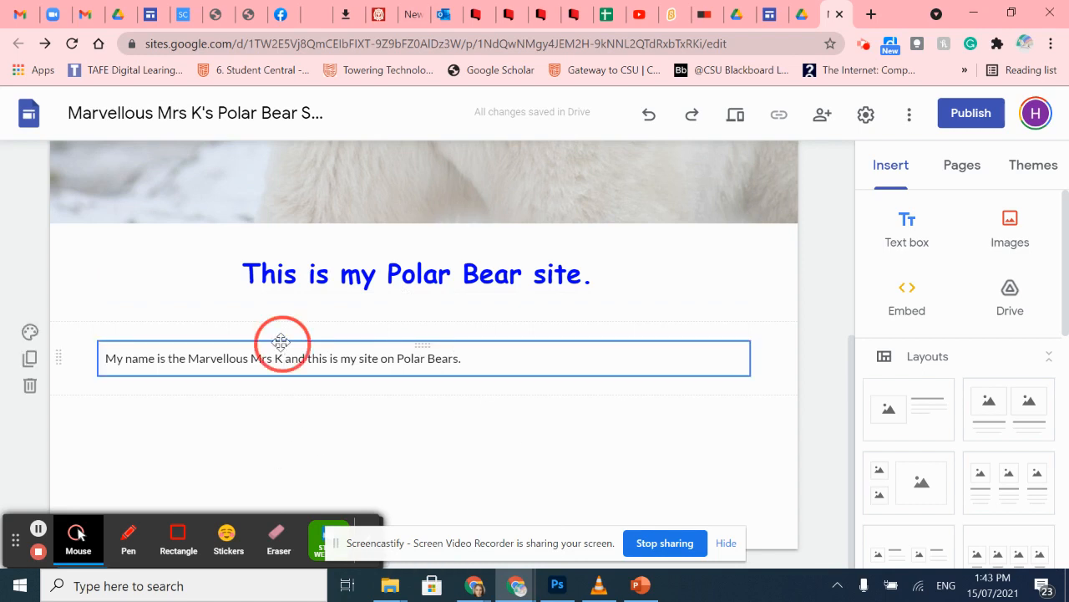
pyautogui.moveTo(282, 342); pyautogui.dragTo(741, 285)
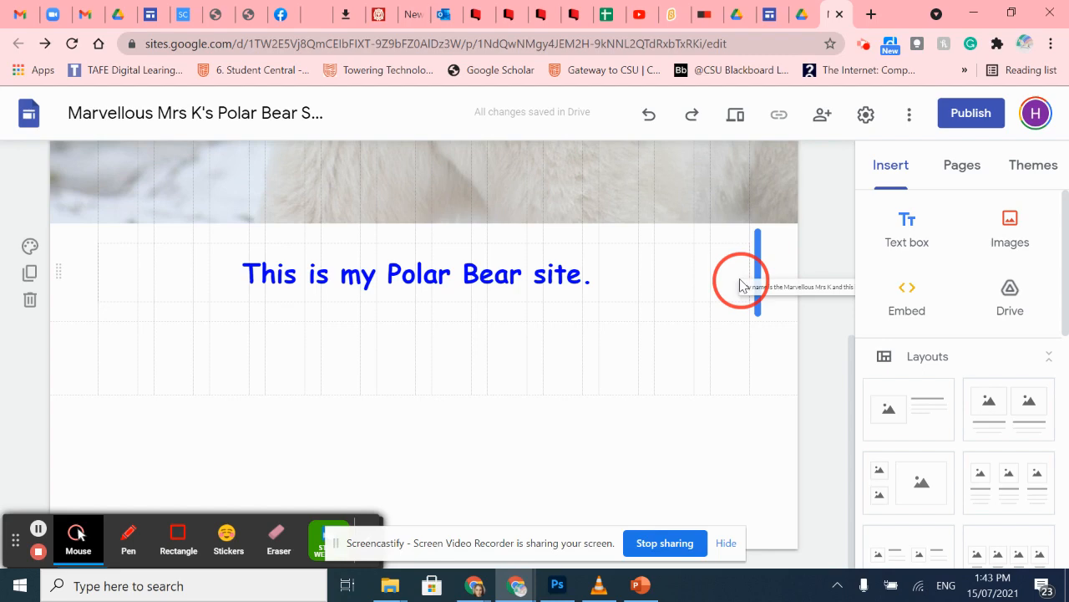
pyautogui.moveTo(740, 285); pyautogui.dragTo(740, 281)
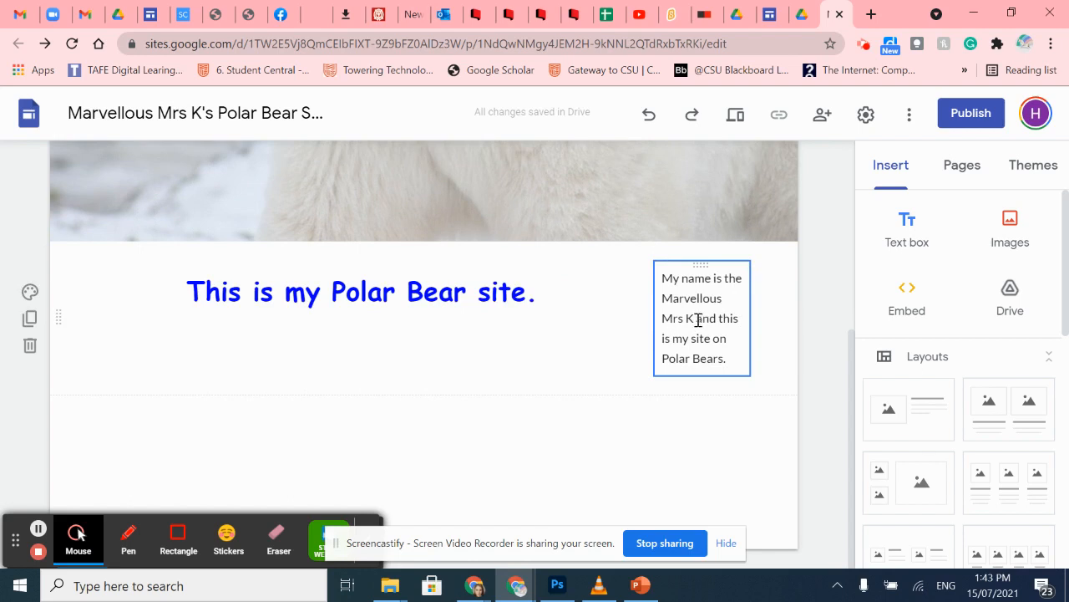
pyautogui.click(456, 316)
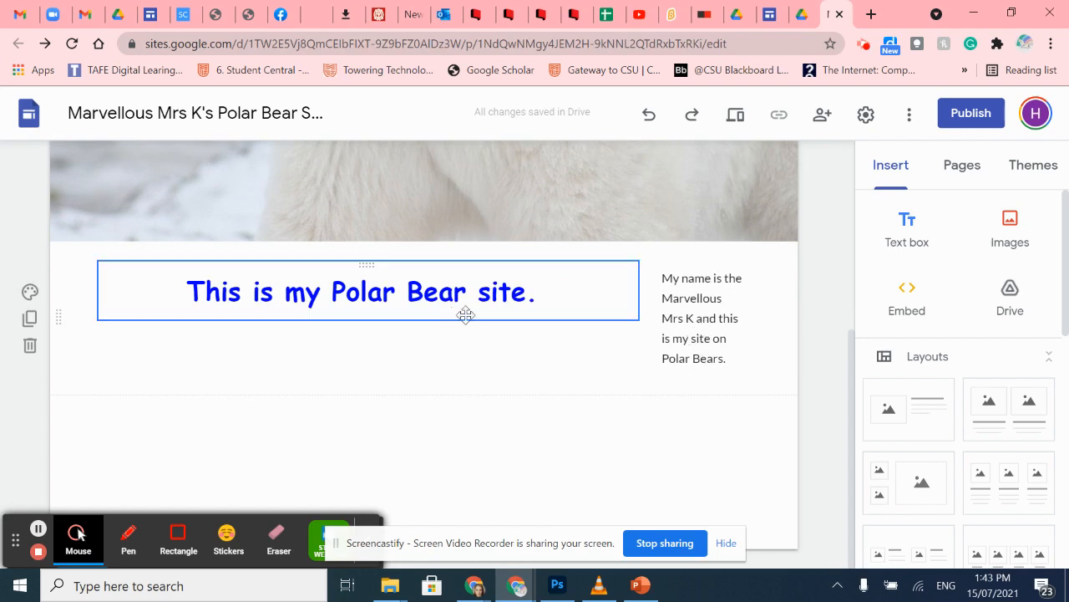
# Widen the introduction text box towards the blue sentence so that its text fits on two lines.
pyautogui.click(666, 292)
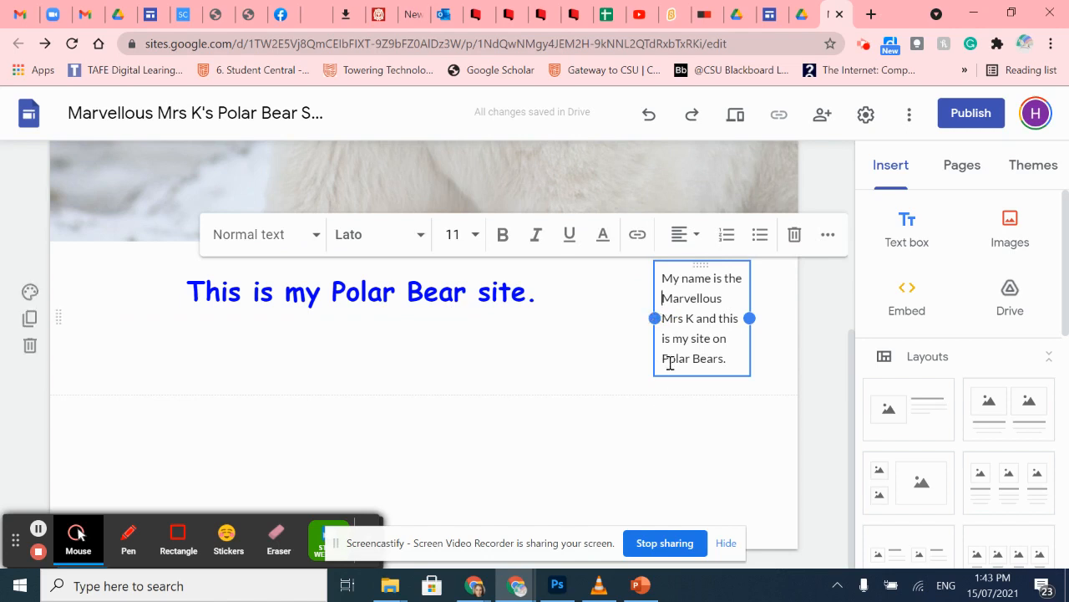
pyautogui.click(661, 423)
pyautogui.click(674, 365)
pyautogui.moveTo(655, 318); pyautogui.dragTo(415, 377)
pyautogui.click(474, 362)
pyautogui.click(518, 483)
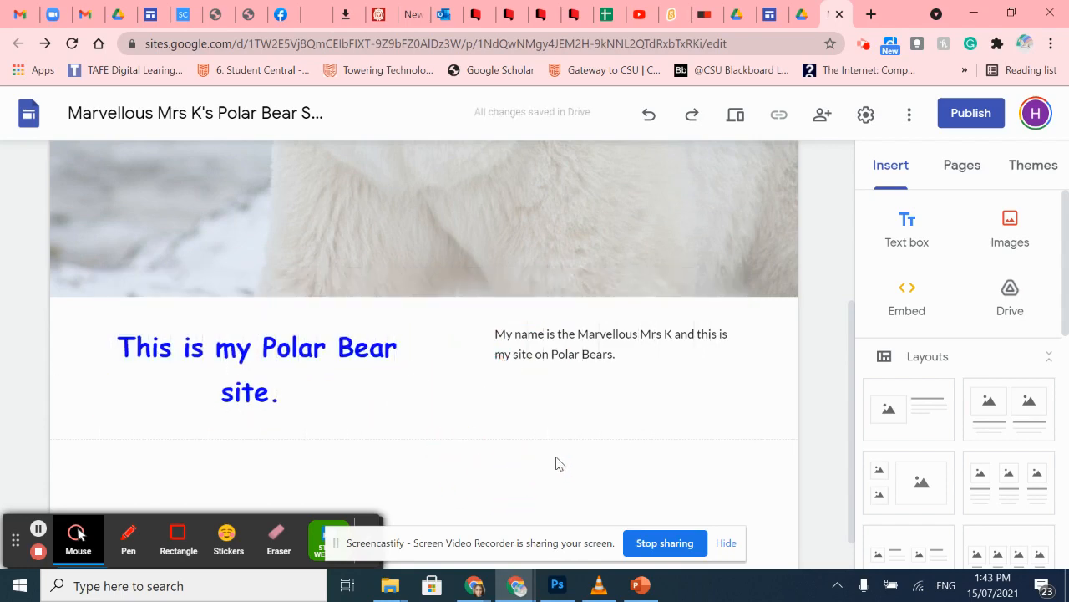